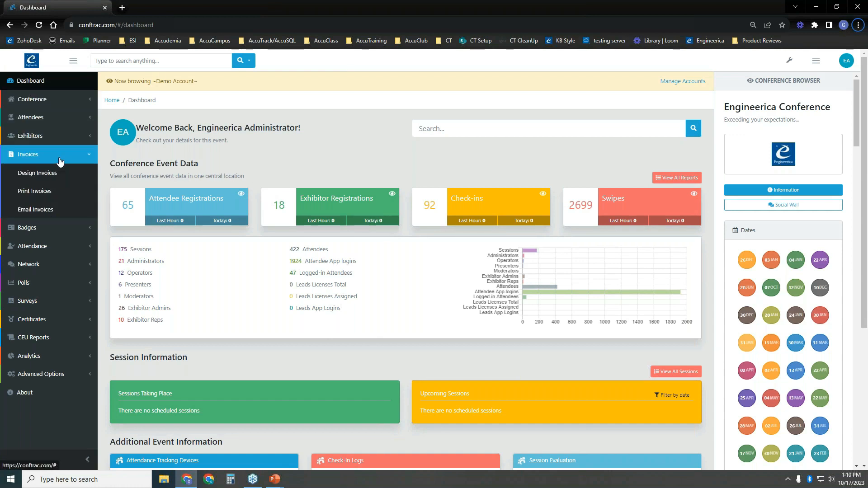
Open the conference setup and go to the Other Features Visibility section.
left_click(63, 100)
left_click(58, 119)
scroll(207, 223, "down", 12)
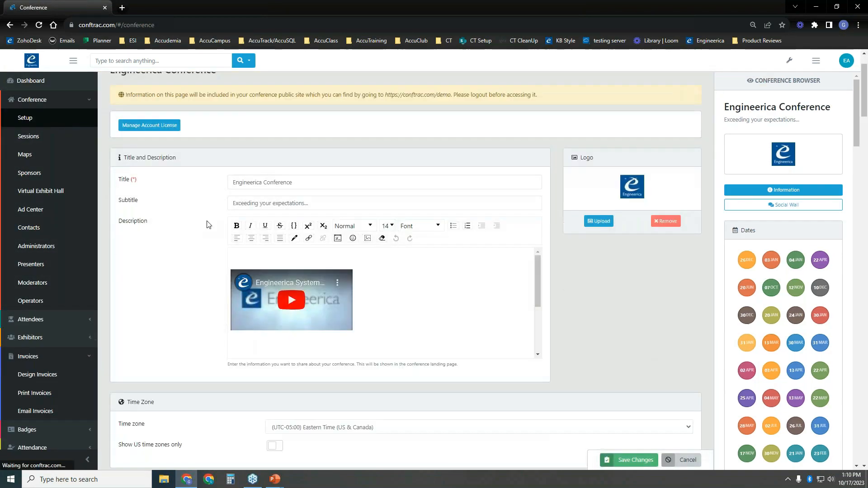
left_click_drag(862, 136, 862, 420)
left_click_drag(129, 228, 188, 228)
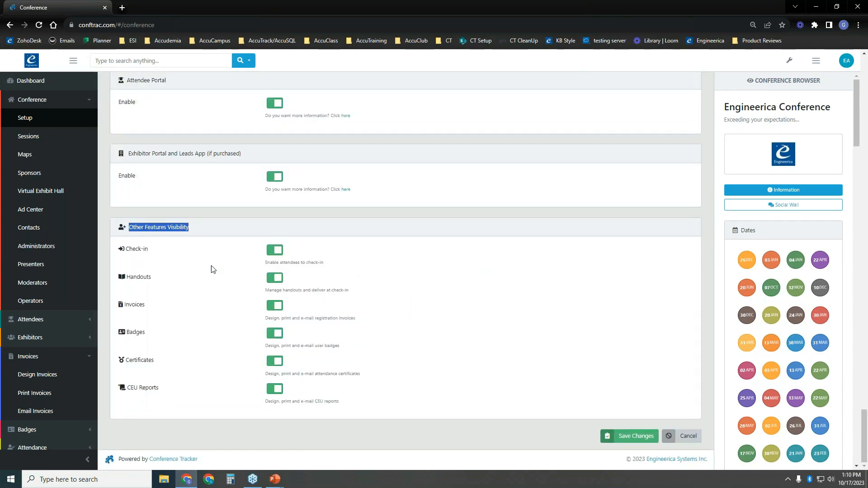
left_click(257, 260)
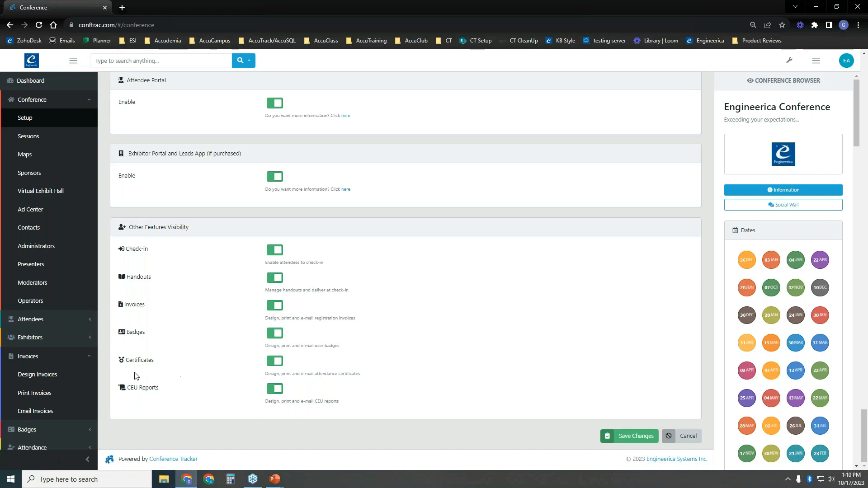
Turn off the visibility of Certificates while leaving Invoices enabled, and save the conference setup.
left_click_drag(127, 364, 158, 365)
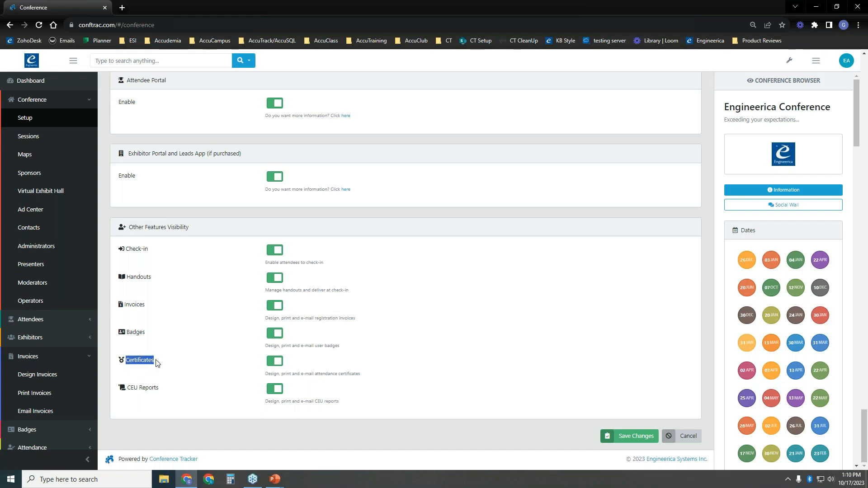
left_click(128, 389)
left_click_drag(127, 390, 160, 391)
left_click(179, 400)
left_click(274, 360)
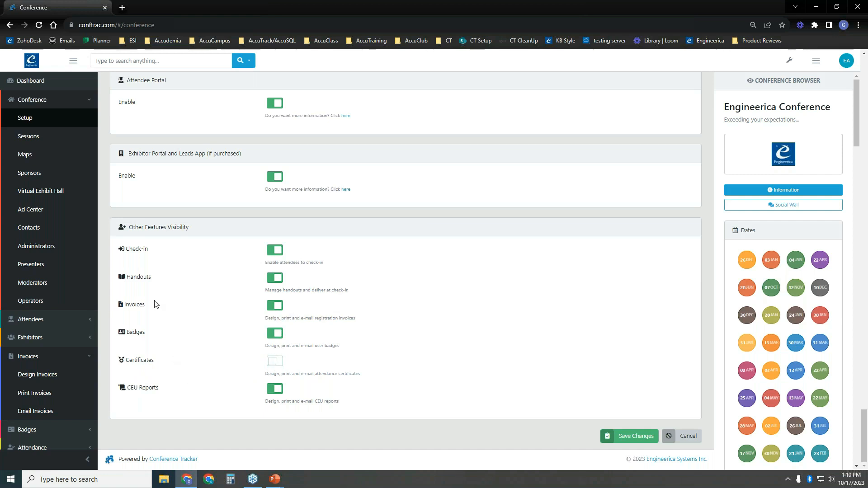
double_click(277, 309)
left_click(632, 436)
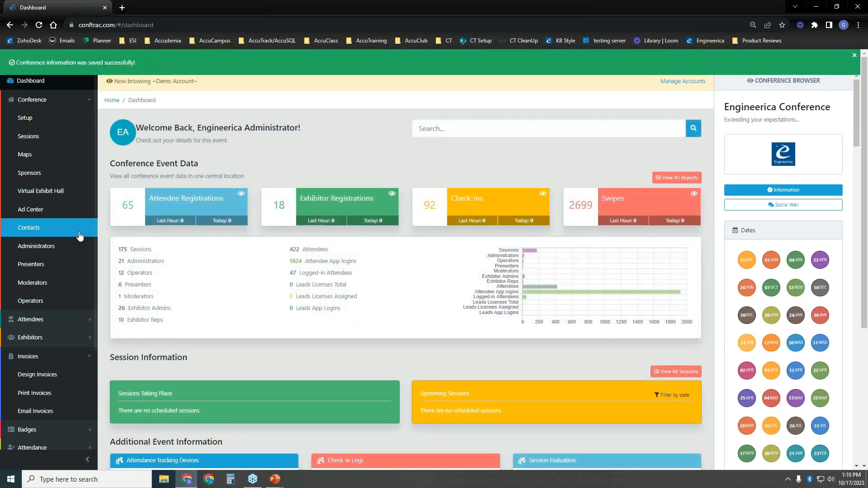
Create a new invoice template named "Demo Invoice" without a description, and save it to continue with its design.
left_click(28, 100)
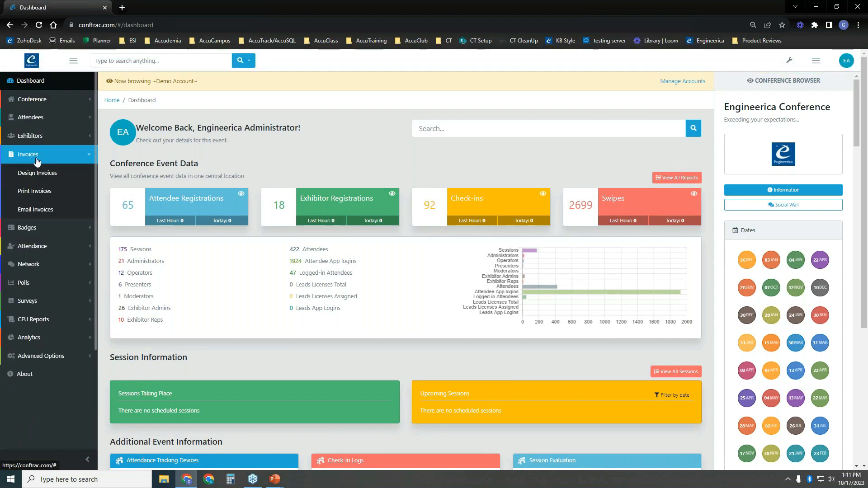
left_click(39, 175)
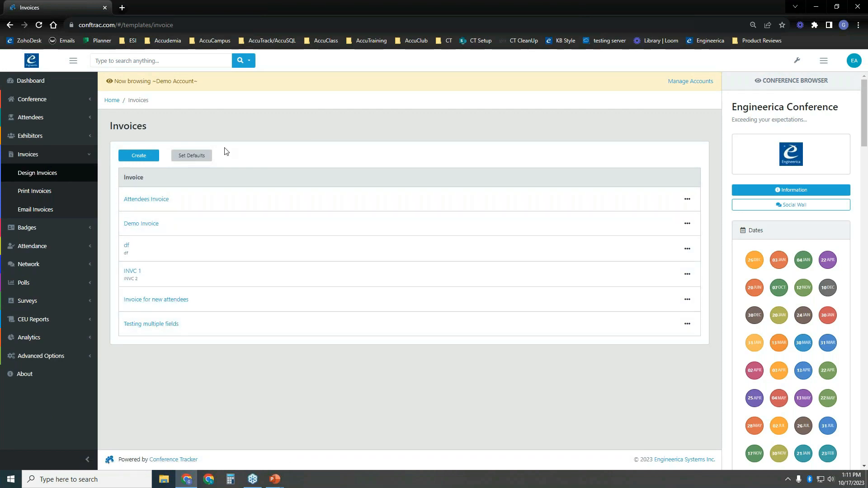
left_click(153, 156)
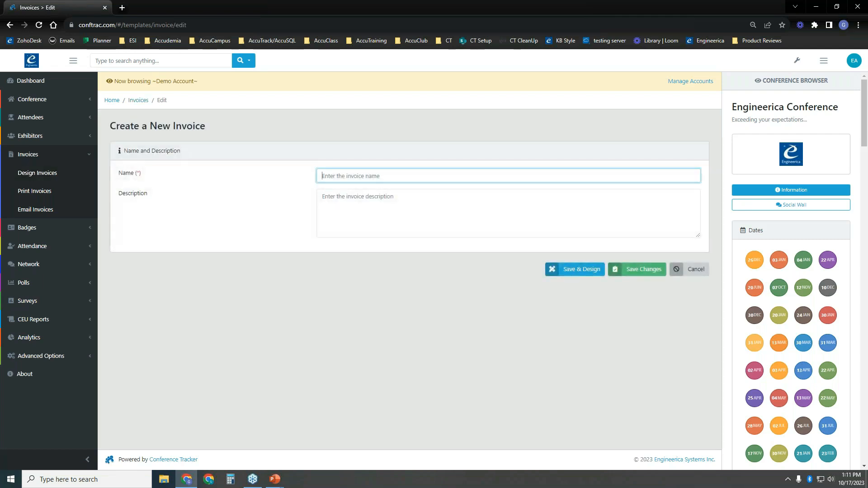
type("Demo")
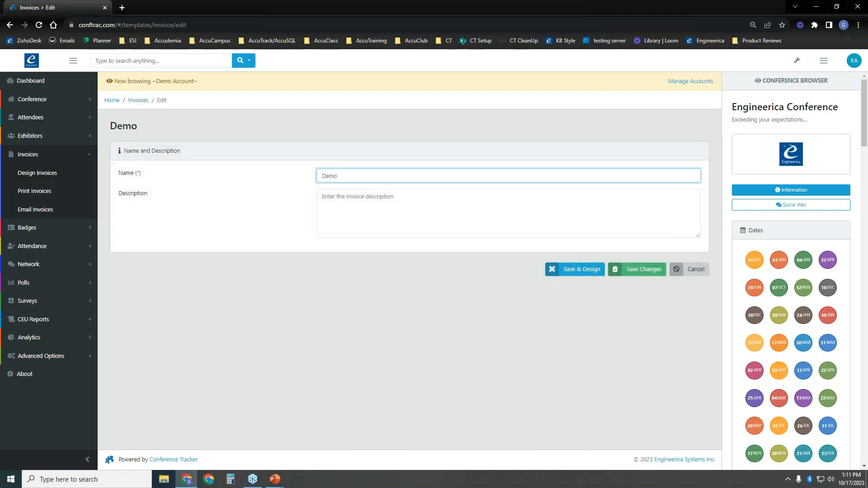
type(" Invoice")
left_click(354, 219)
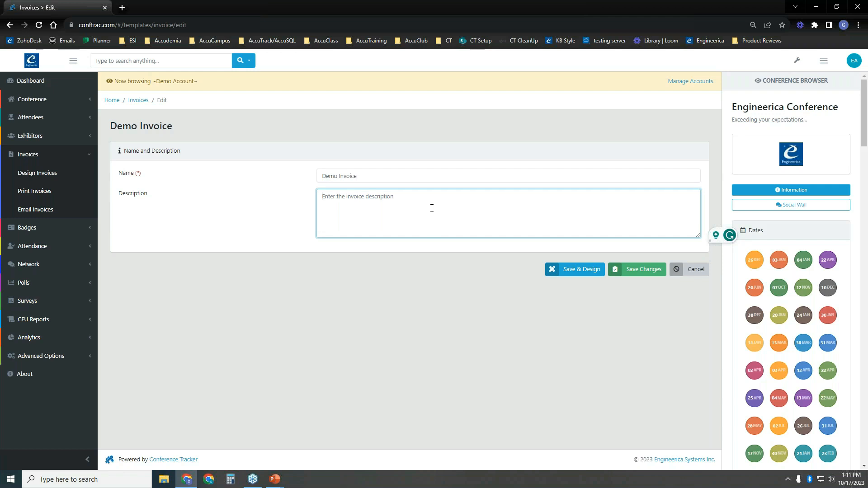
left_click(577, 271)
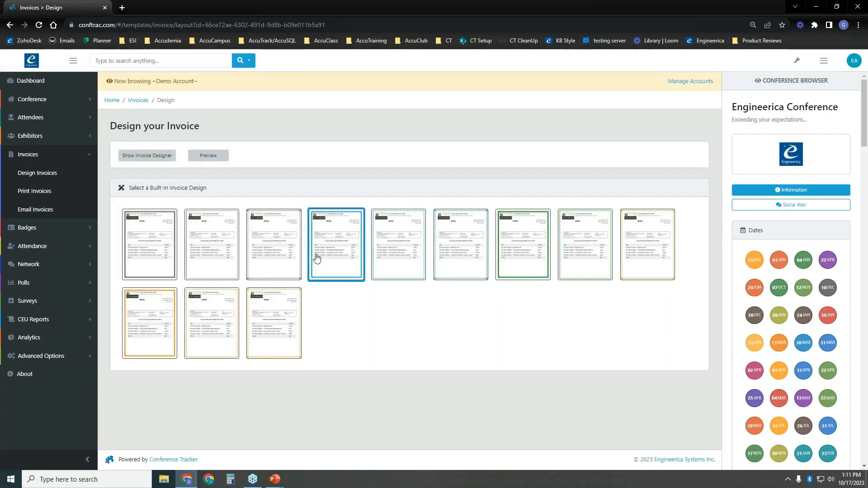
Apply the built-in invoice design with the thick blue border and select its remittance box.
left_click(350, 258)
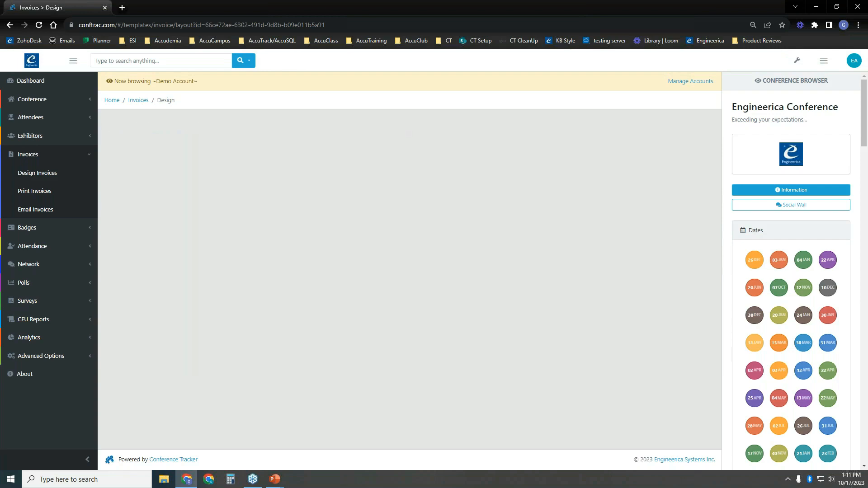
scroll(493, 243, "down", 1)
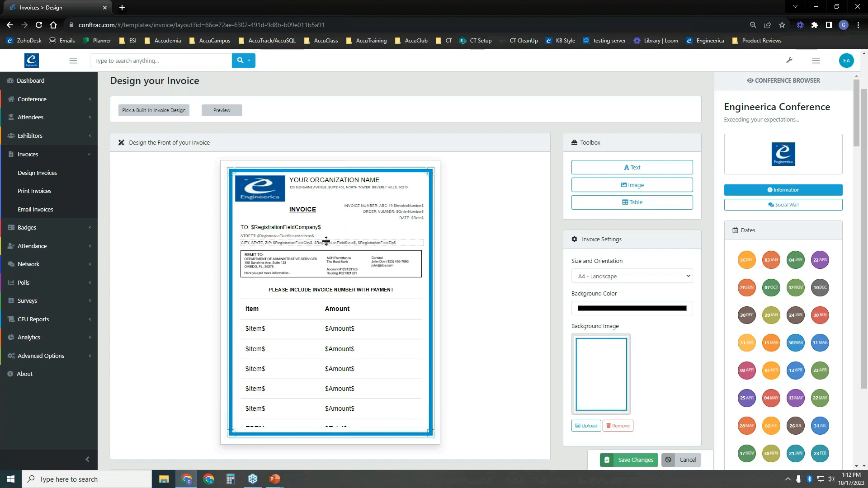
left_click(326, 265)
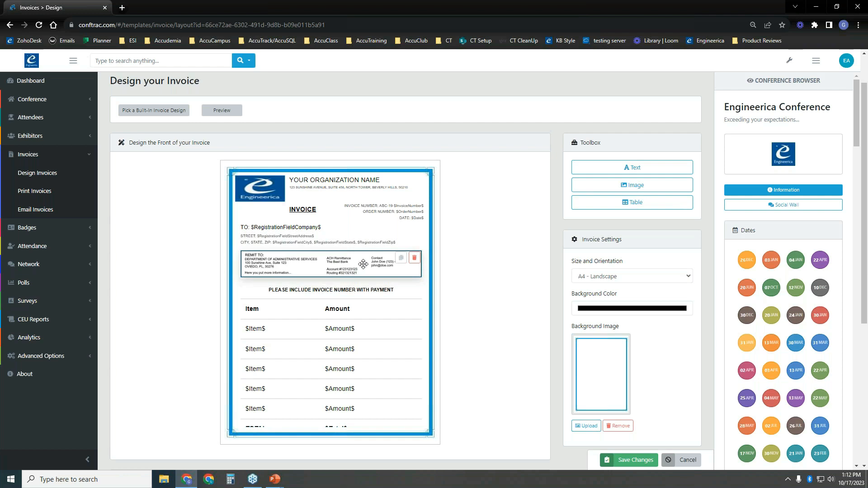
Add a text element to the invoice and place it over the middle of the remittance box.
left_click(622, 172)
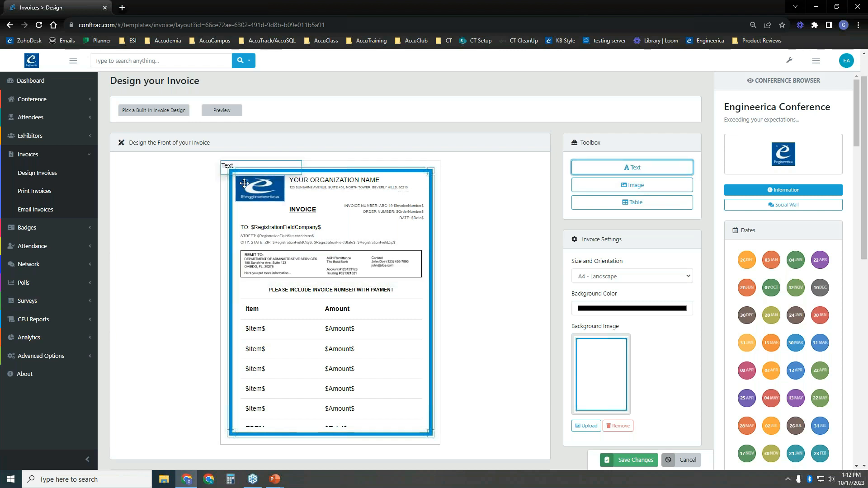
left_click_drag(256, 165, 326, 268)
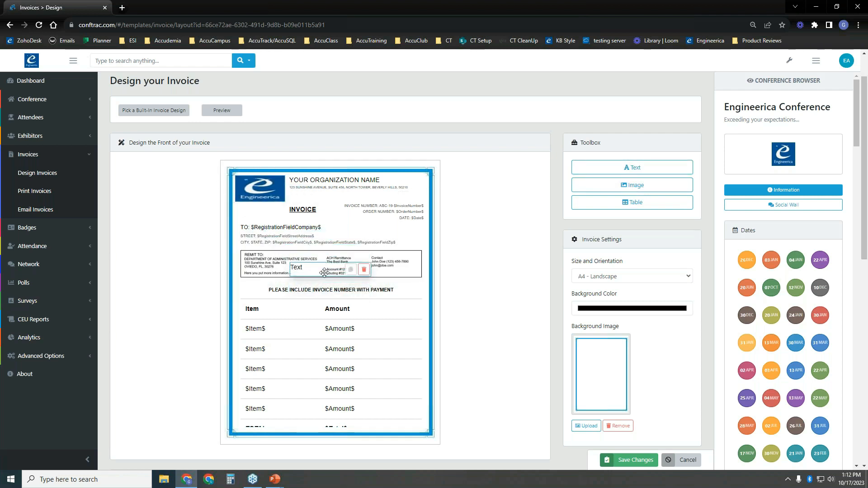
left_click(341, 346)
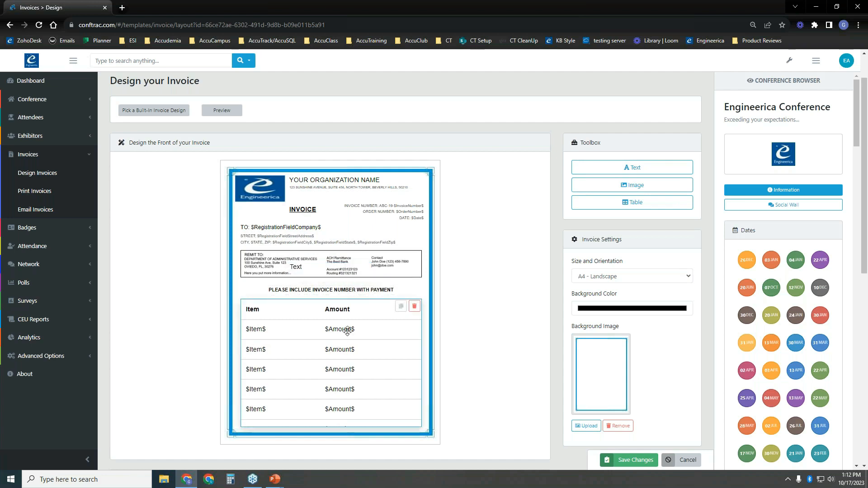
Select the logo, organization name, new text element and item table in turn, and examine the table's column settings.
left_click(273, 190)
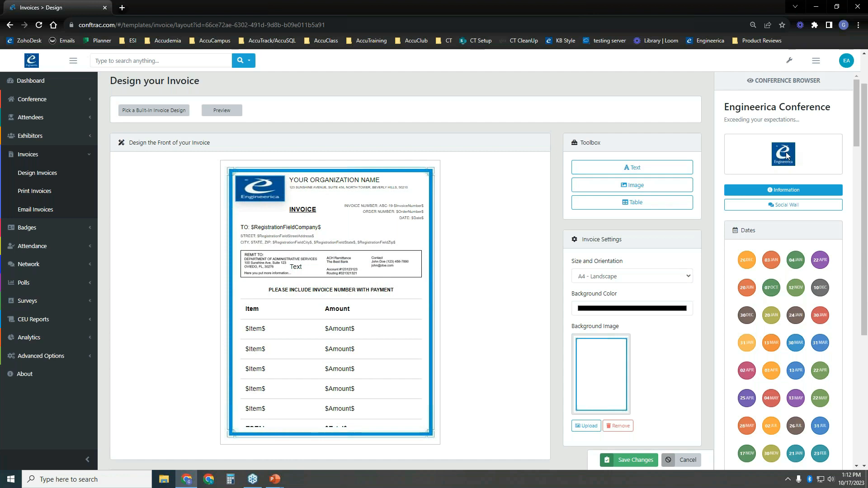
left_click(360, 181)
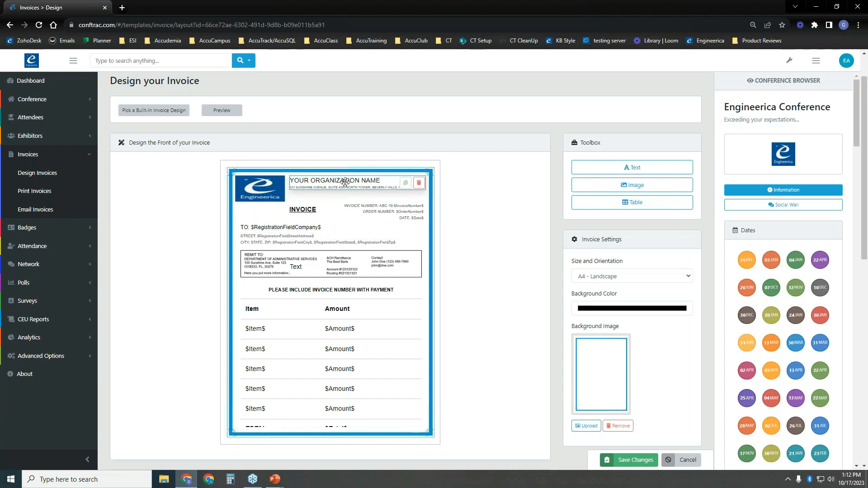
left_click(333, 267)
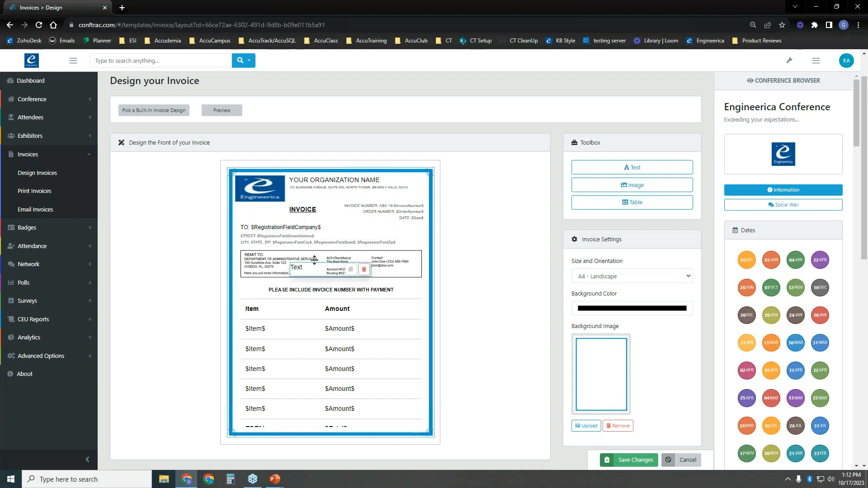
left_click(333, 348)
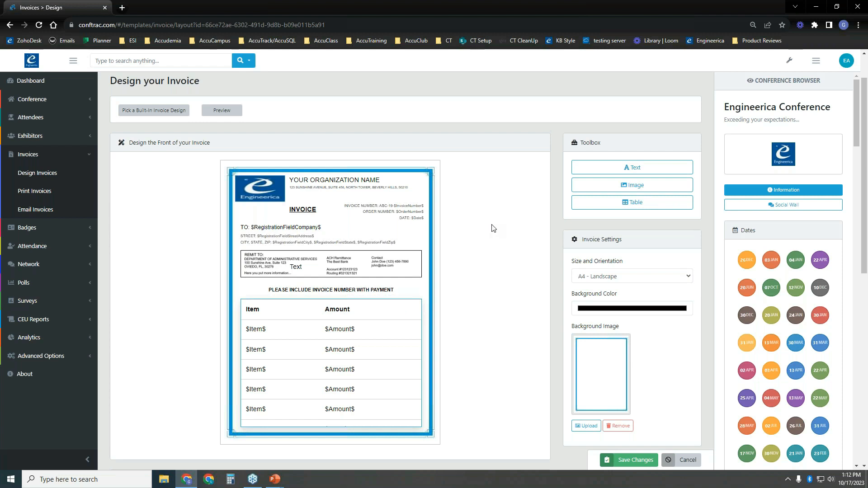
scroll(493, 228, "down", 1)
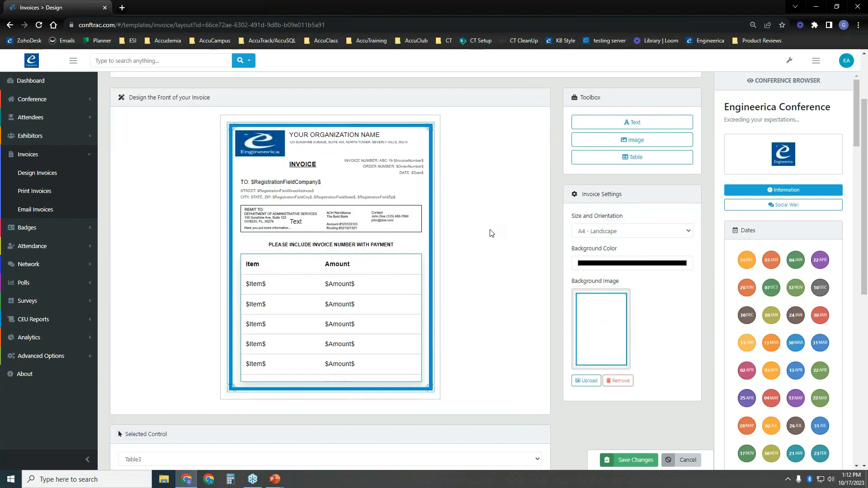
scroll(492, 233, "down", 3)
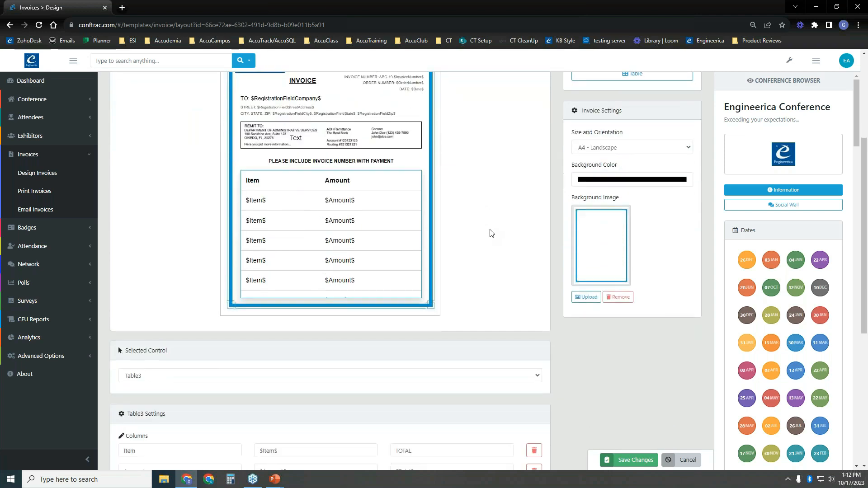
scroll(456, 227, "down", 2)
scroll(481, 212, "up", 6)
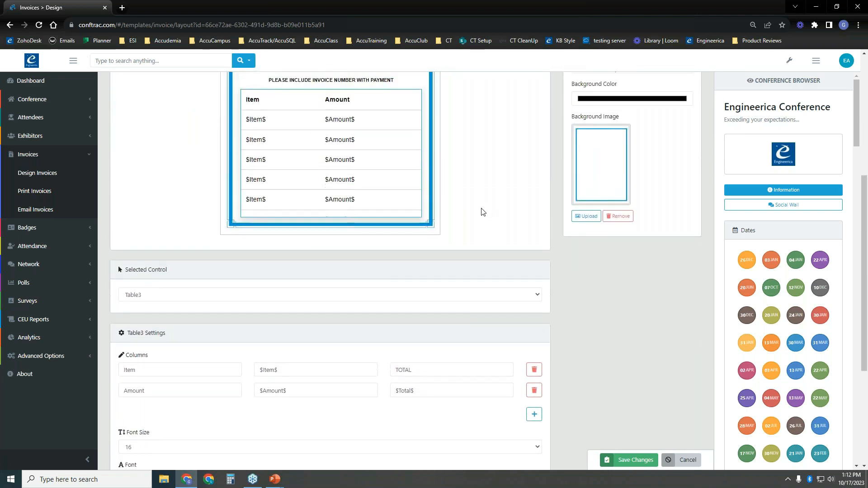
For the organization name text, keep the text wrap at Multiple lines and set the text case to Proper Case.
left_click(366, 179)
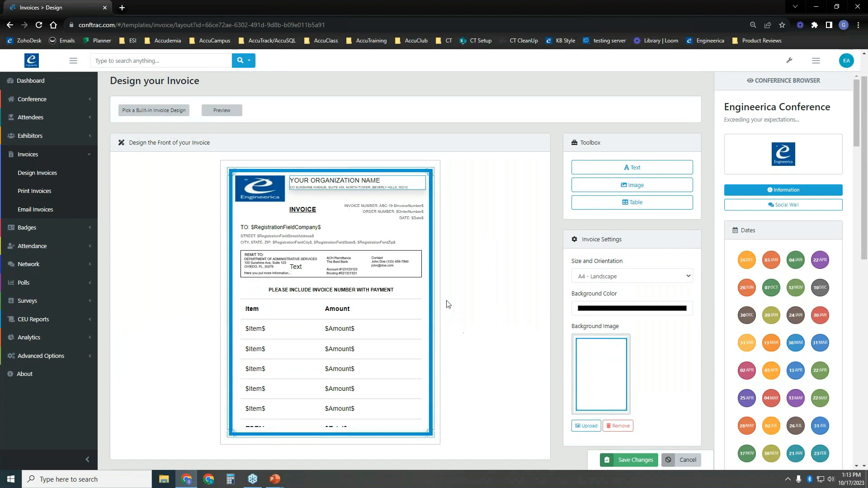
scroll(479, 278, "down", 1)
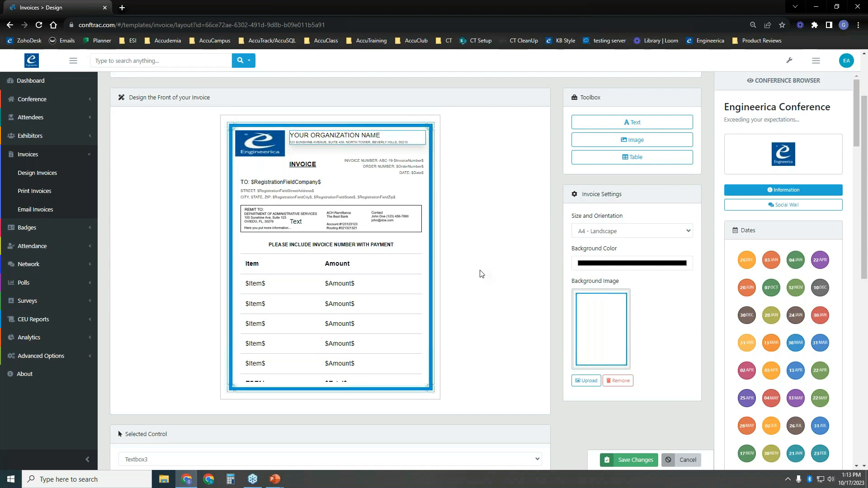
scroll(459, 292, "down", 8)
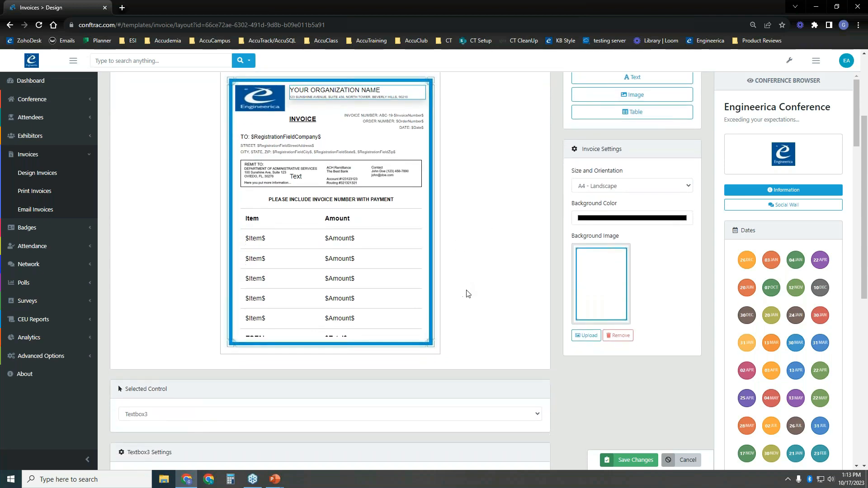
scroll(353, 316, "down", 2)
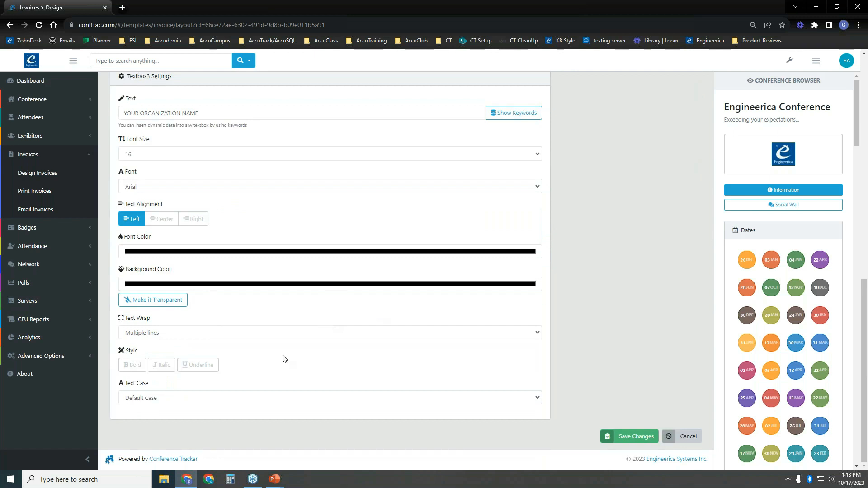
left_click(221, 334)
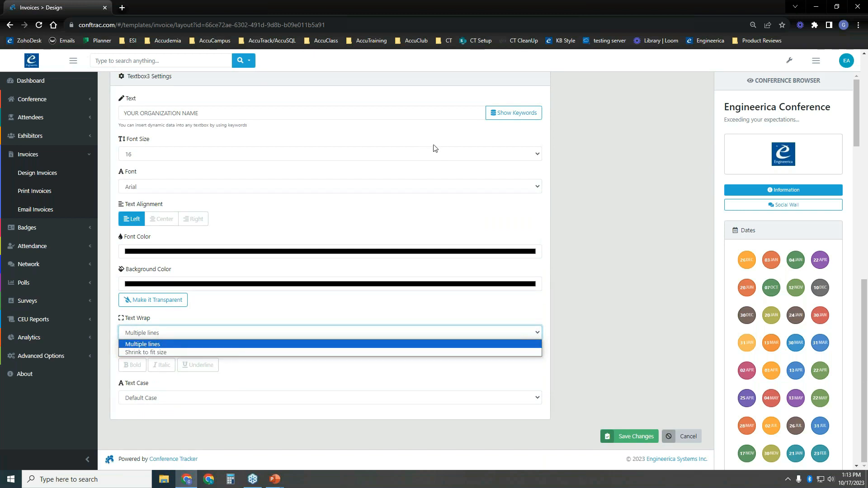
left_click(300, 343)
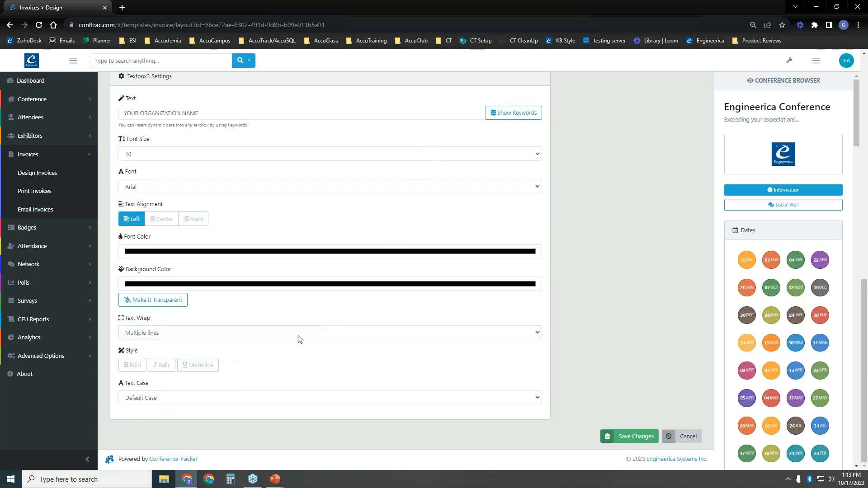
left_click(220, 400)
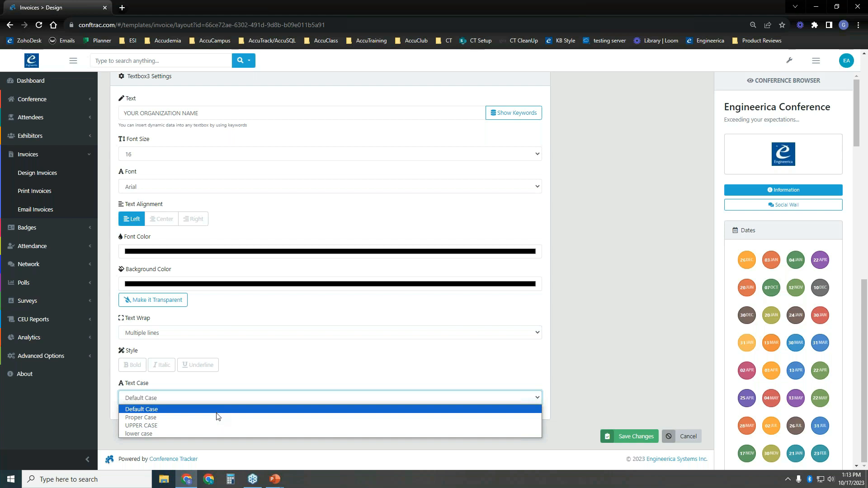
left_click(215, 418)
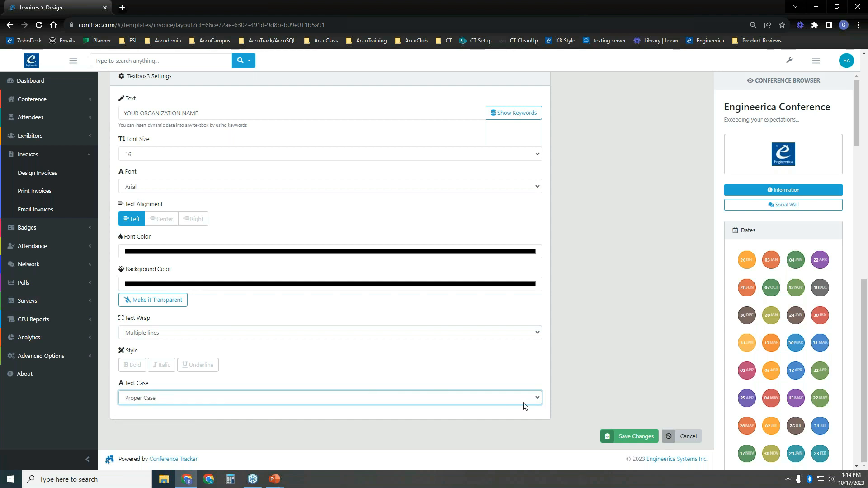
Review the invoice layout and save the design changes.
scroll(397, 281, "up", 2)
scroll(414, 279, "up", 10)
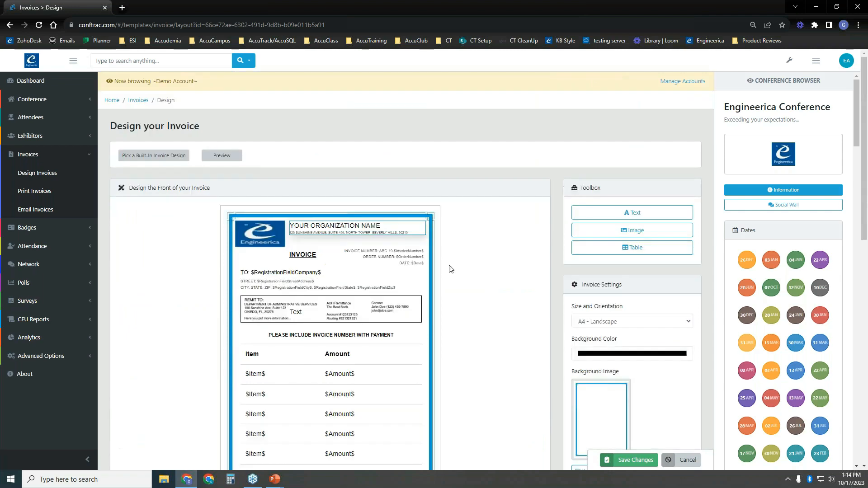
scroll(550, 287, "down", 1)
left_click(622, 460)
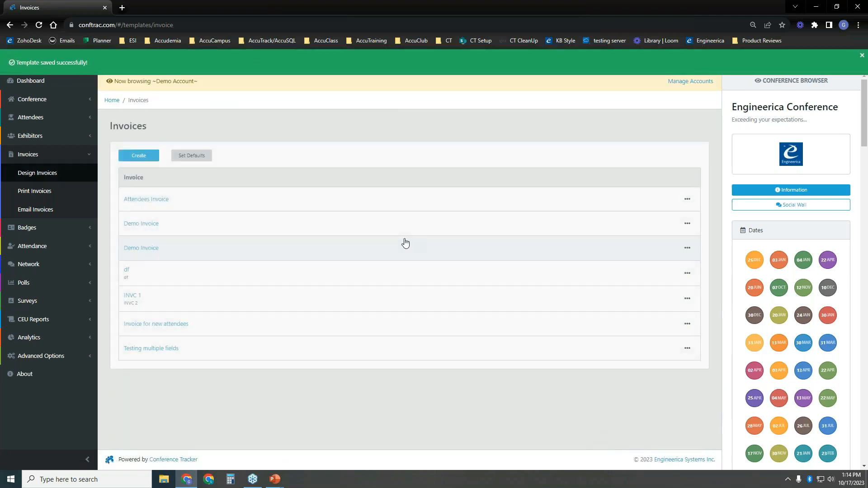
Open printing for the first Demo Invoice template and keep Demo Invoice as the design for the printed invoices.
left_click(687, 224)
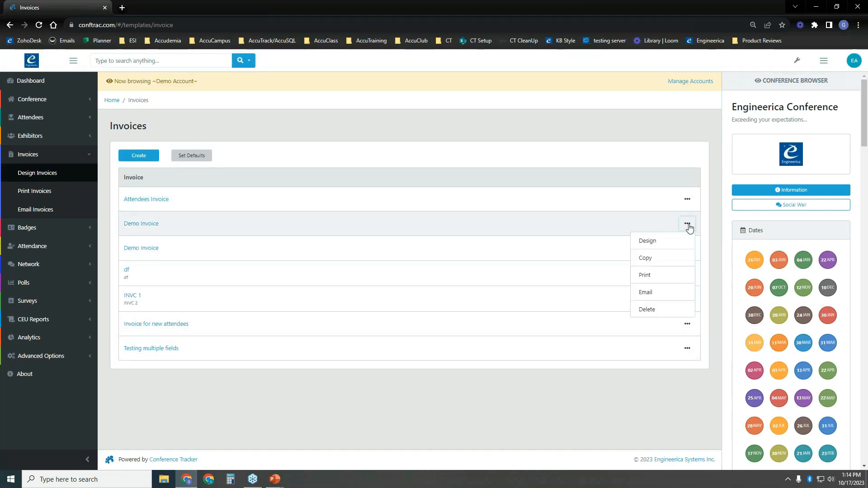
left_click(670, 275)
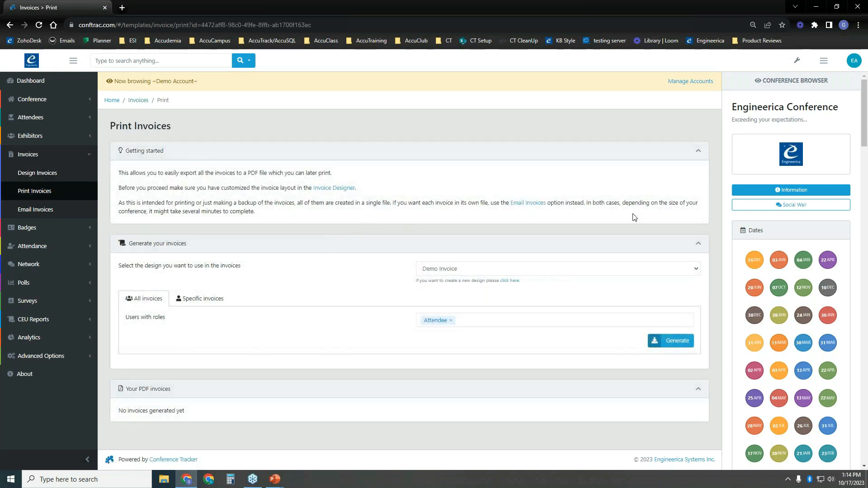
left_click(442, 271)
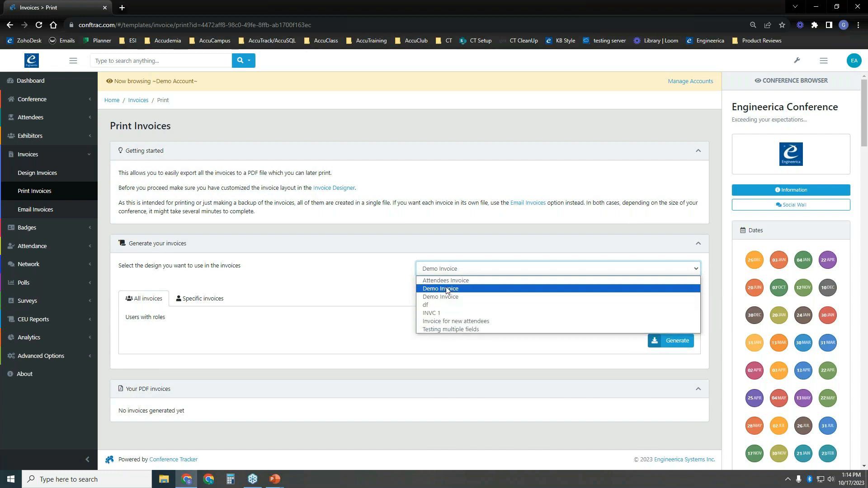
left_click(446, 288)
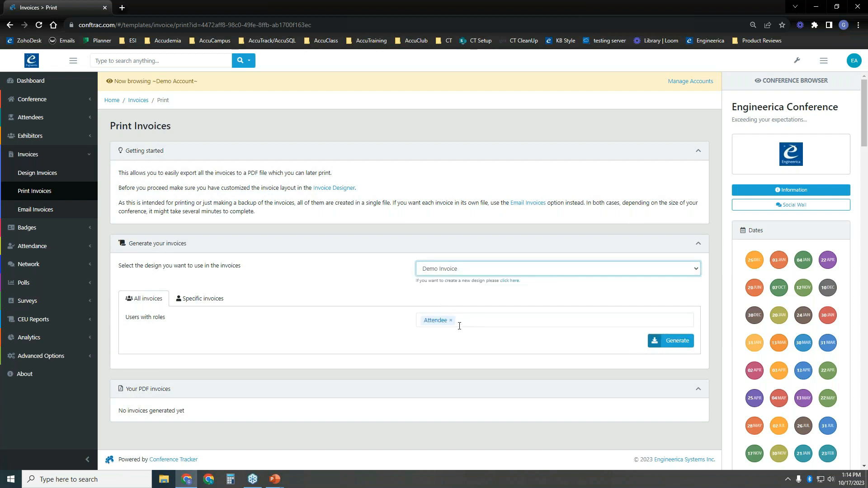
Add the Exhibitor Administrator and Exhibitor Representative roles to the users whose invoices are printed.
left_click_drag(134, 317, 167, 318)
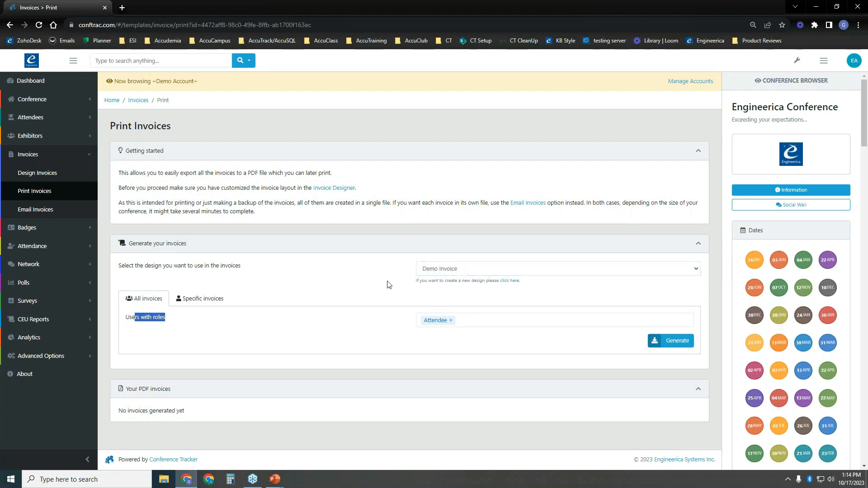
left_click(492, 320)
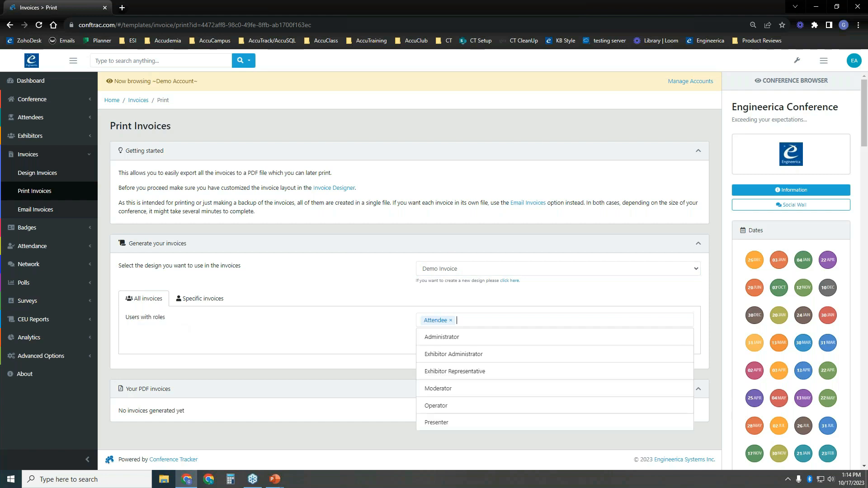
left_click(475, 355)
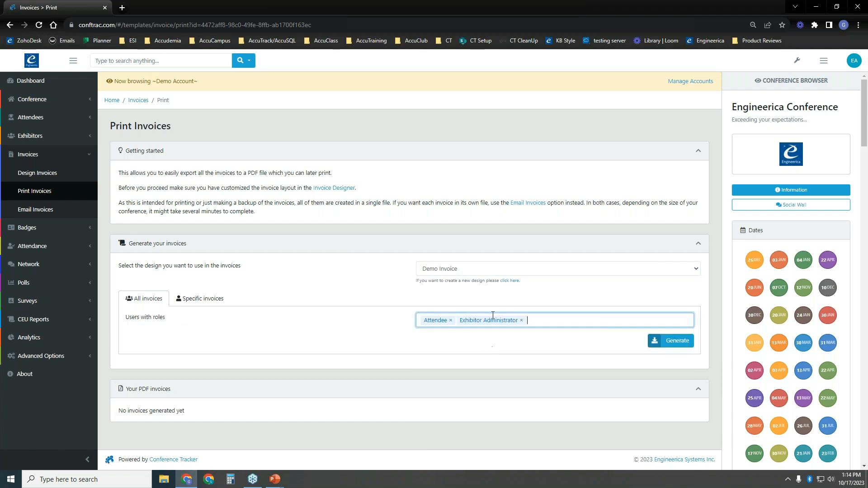
left_click(541, 321)
left_click(527, 355)
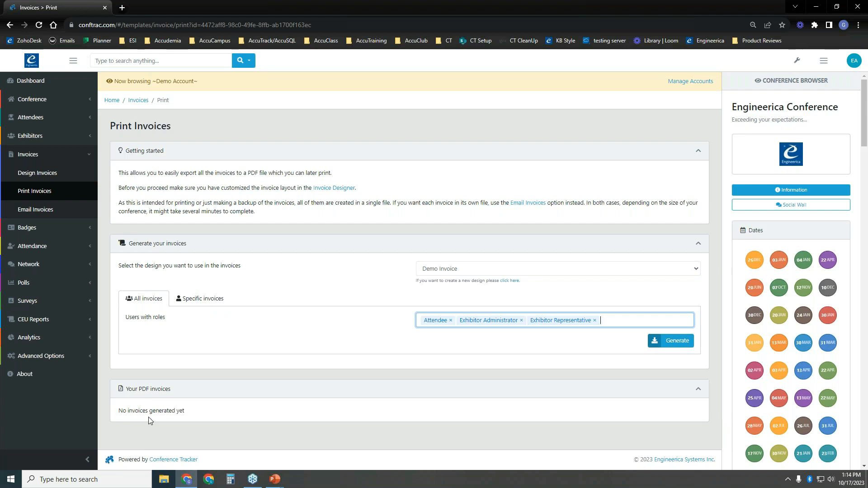
Switch to emailing invoices and choose Demo Invoice as the design.
left_click(52, 210)
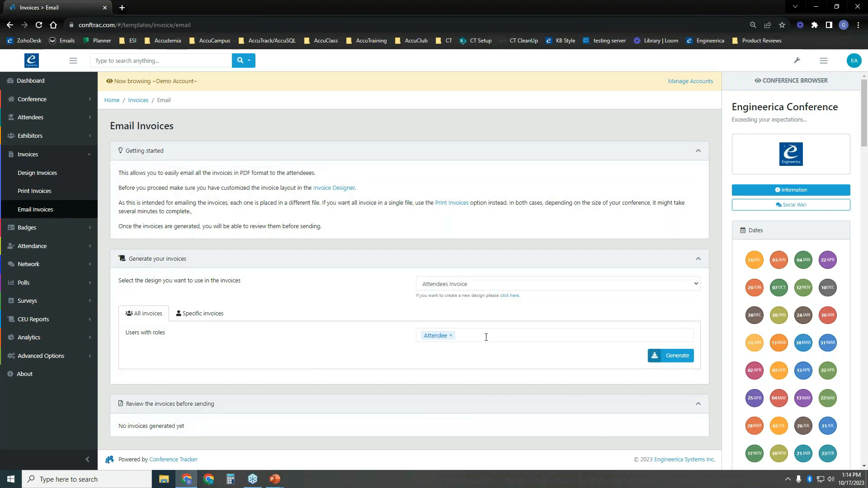
left_click(537, 283)
left_click(529, 302)
Include the Exhibitor Administrator and Exhibitor Representative roles alongside Attendee and generate the invoices for emailing.
left_click(514, 335)
left_click(511, 370)
left_click(533, 337)
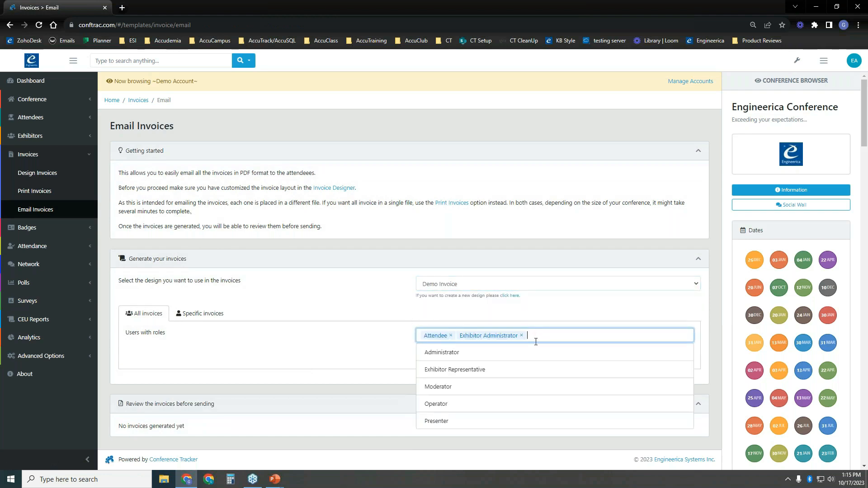
left_click(527, 371)
left_click(654, 356)
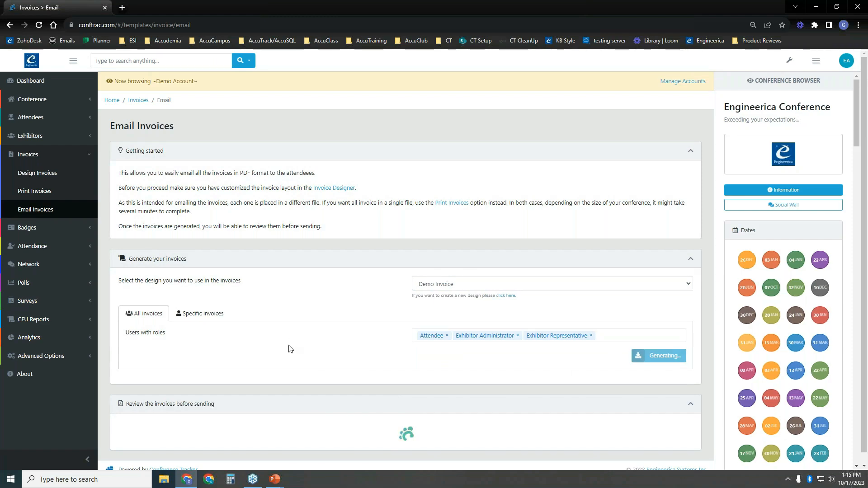
Review the generated invoices and examine the email content section, including its name and link keywords and the sender and reply-to fields.
scroll(270, 316, "down", 3)
scroll(272, 311, "up", 3)
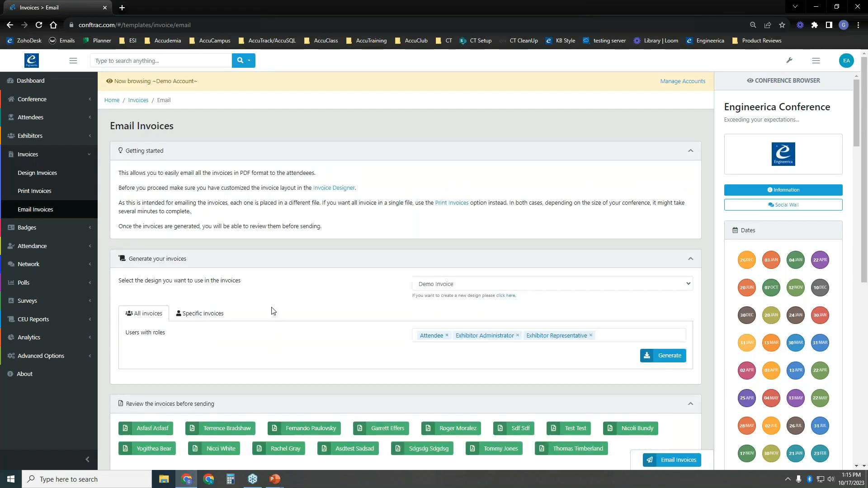
scroll(272, 308, "down", 3)
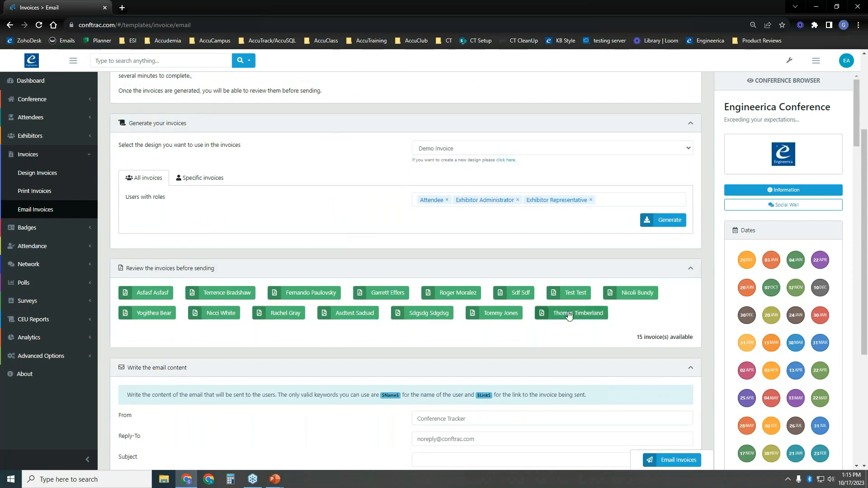
scroll(307, 233, "down", 2)
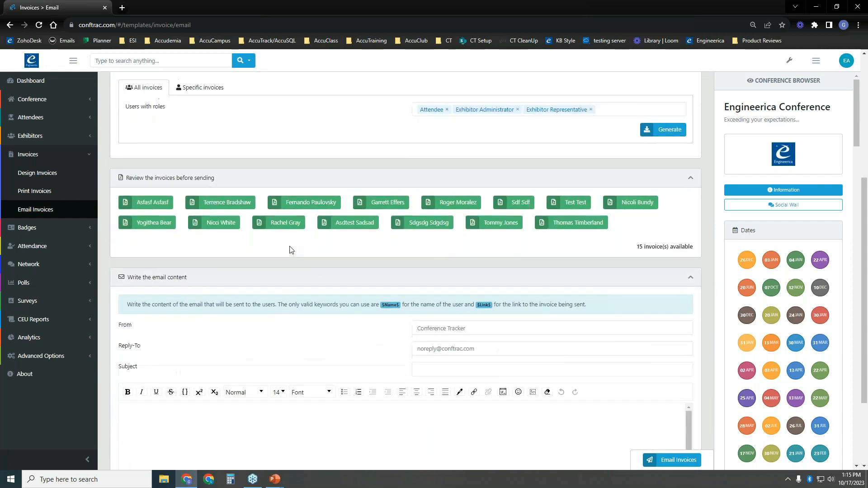
scroll(273, 283, "down", 2)
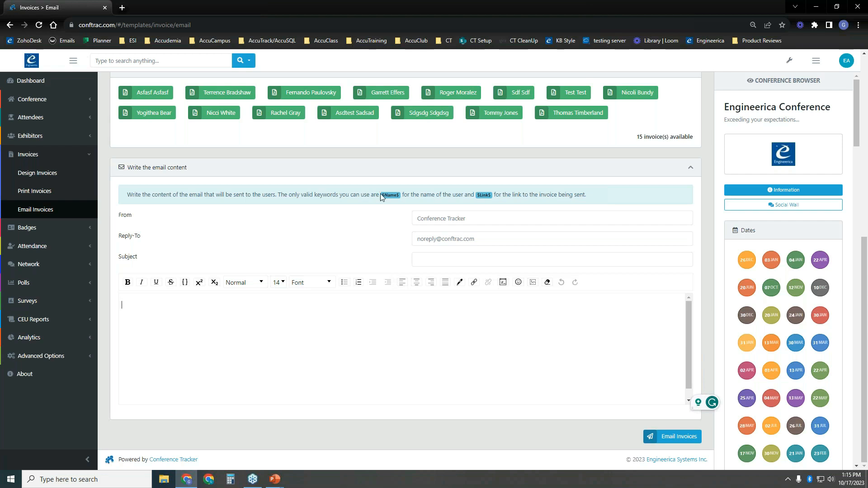
left_click_drag(381, 194, 400, 194)
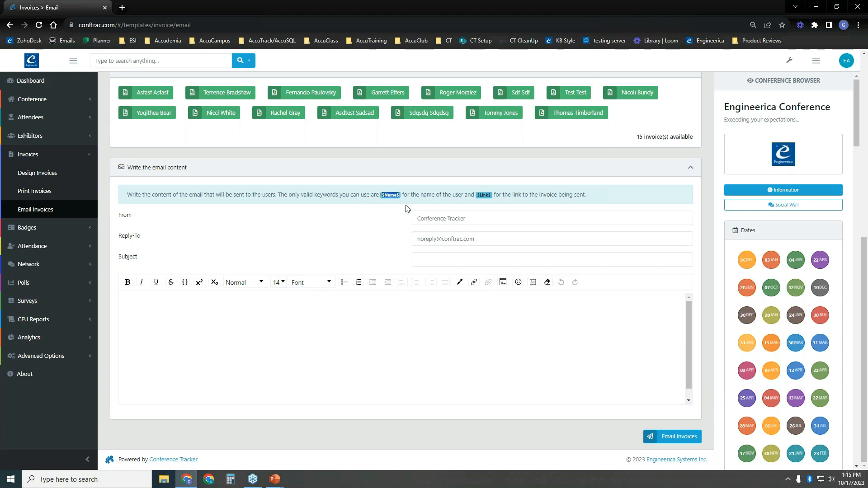
left_click(407, 205)
left_click(499, 206)
left_click(476, 239)
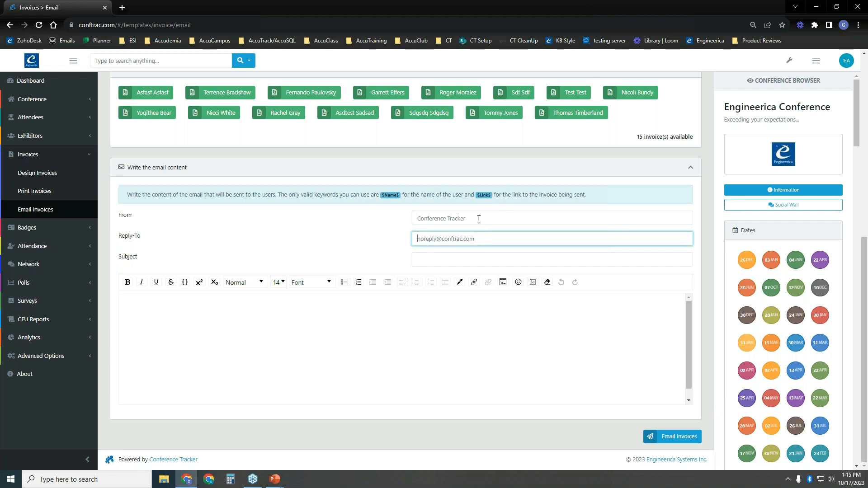
left_click(486, 245)
scroll(222, 254, "up", 6)
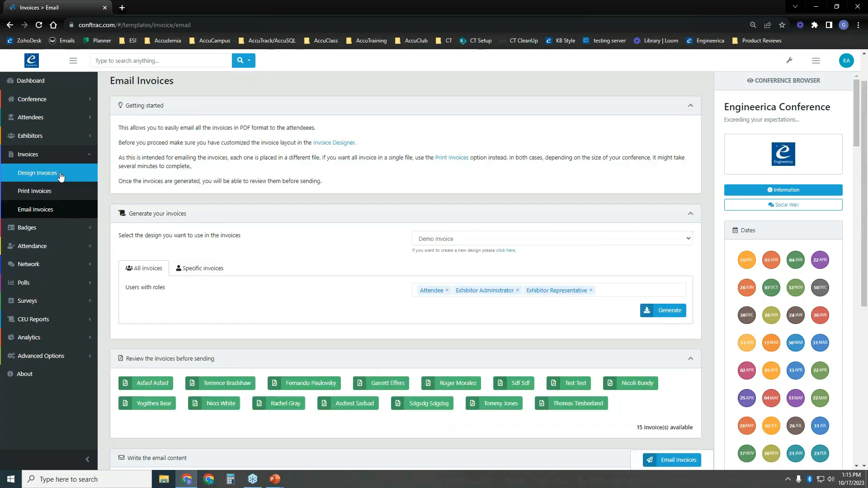
Set Demo Invoice as the default invoice for the Attendee role and save the invoice defaults.
left_click(60, 175)
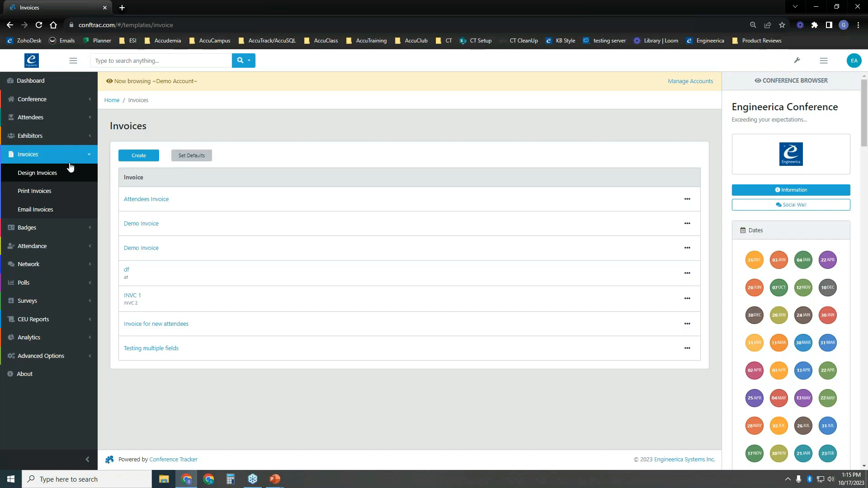
left_click(192, 156)
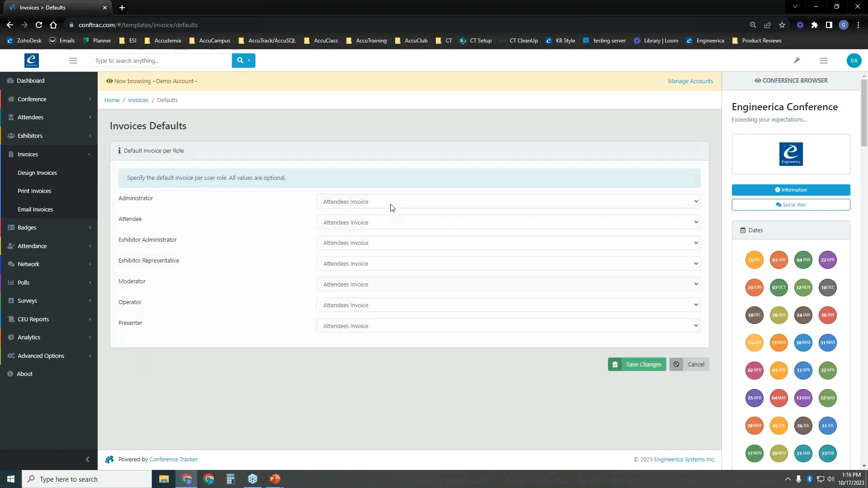
left_click(399, 226)
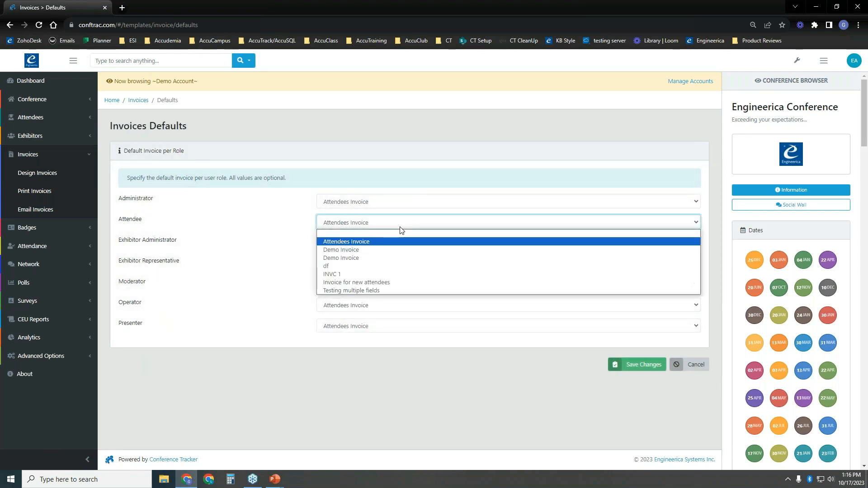
left_click(400, 253)
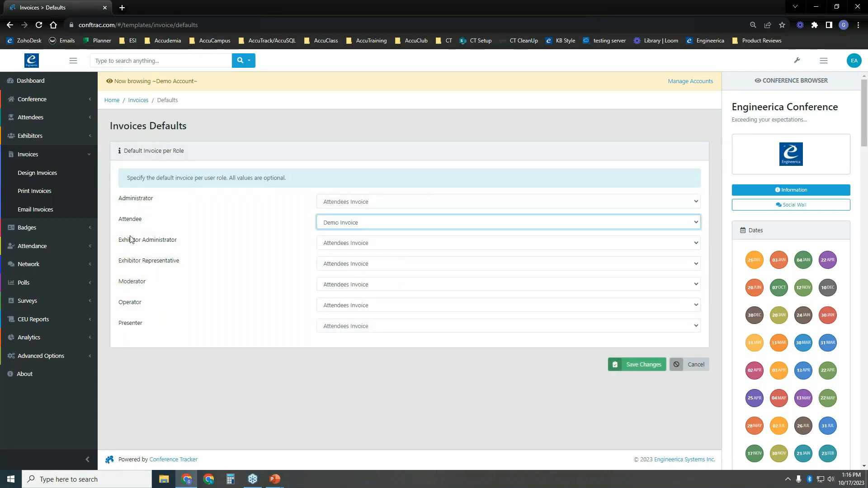
left_click(632, 366)
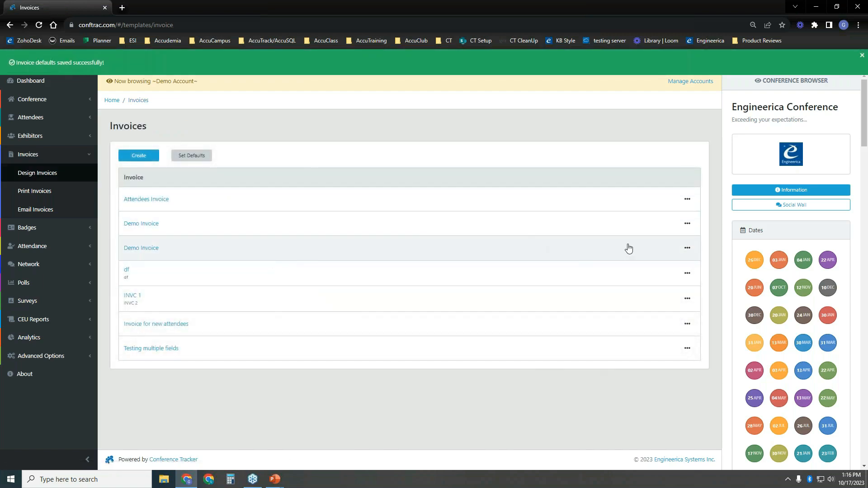
Reopen the invoice defaults, check the invoice assigned to each role and save them again.
left_click(686, 223)
left_click(204, 155)
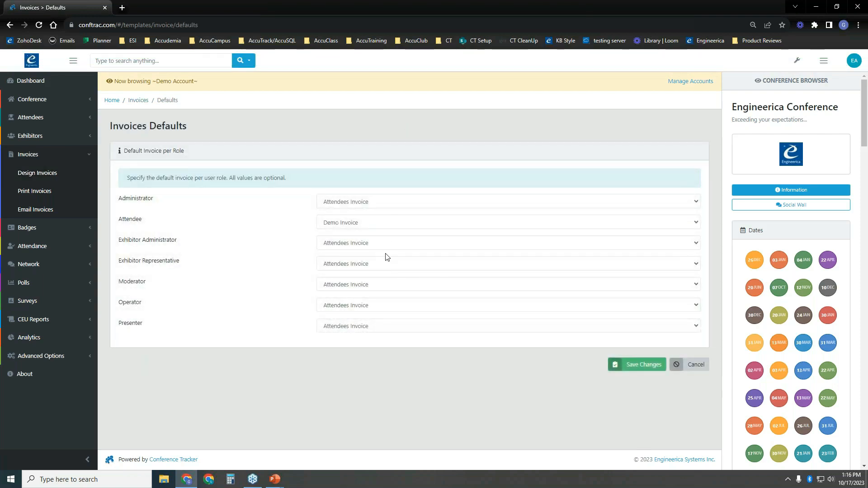
left_click(627, 364)
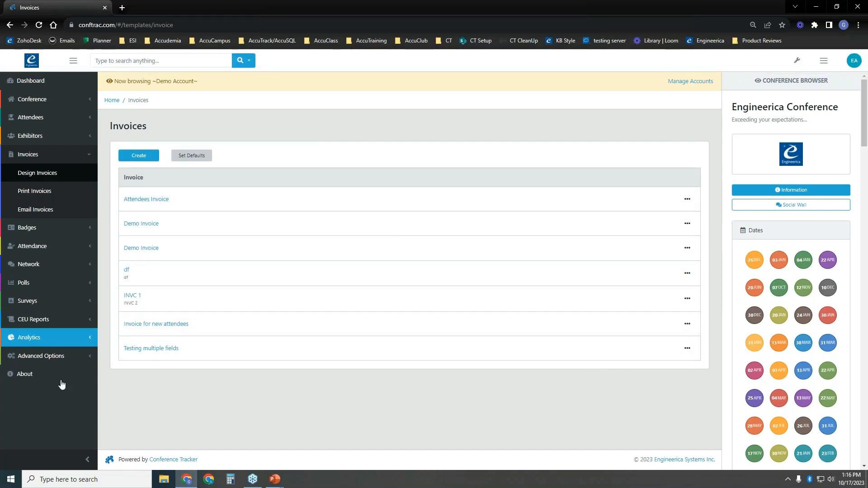
Examine the pending attendee online registrations and the invoice numbers listed under them.
left_click(66, 119)
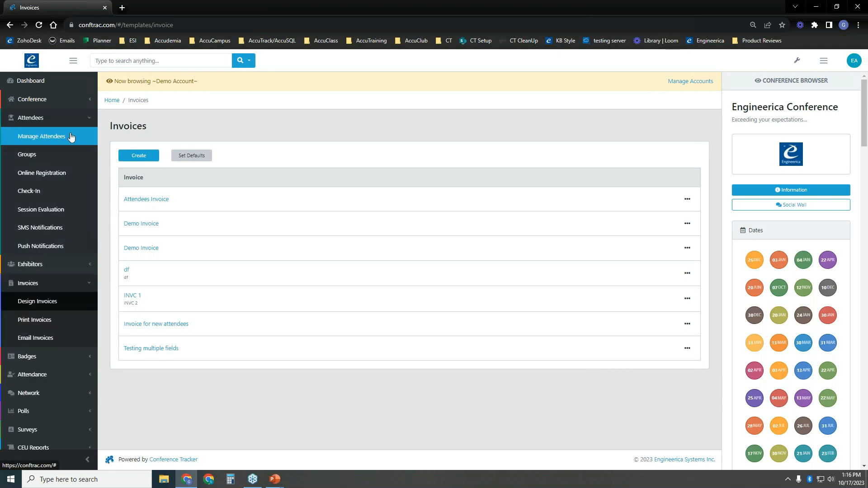
left_click(69, 177)
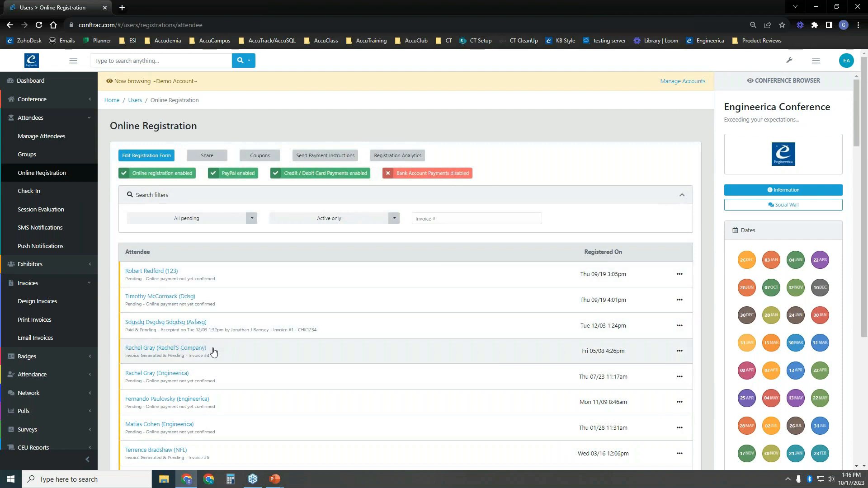
left_click_drag(189, 359, 211, 363)
left_click(210, 362)
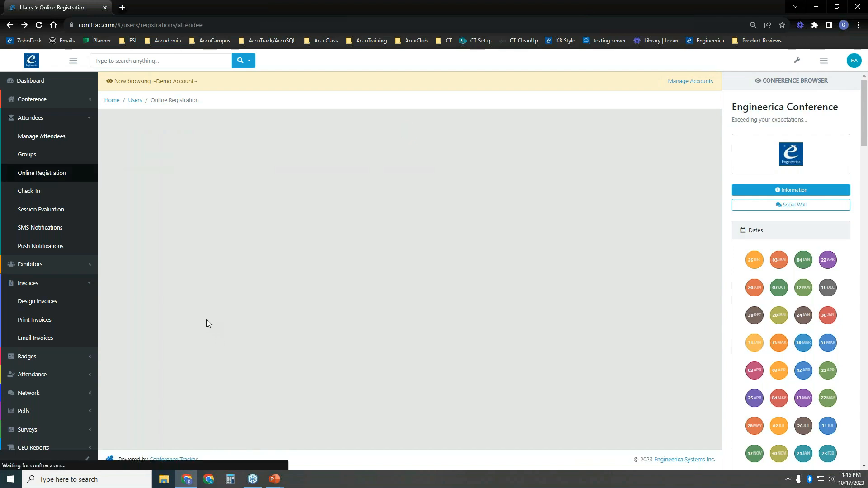
scroll(193, 381, "down", 2)
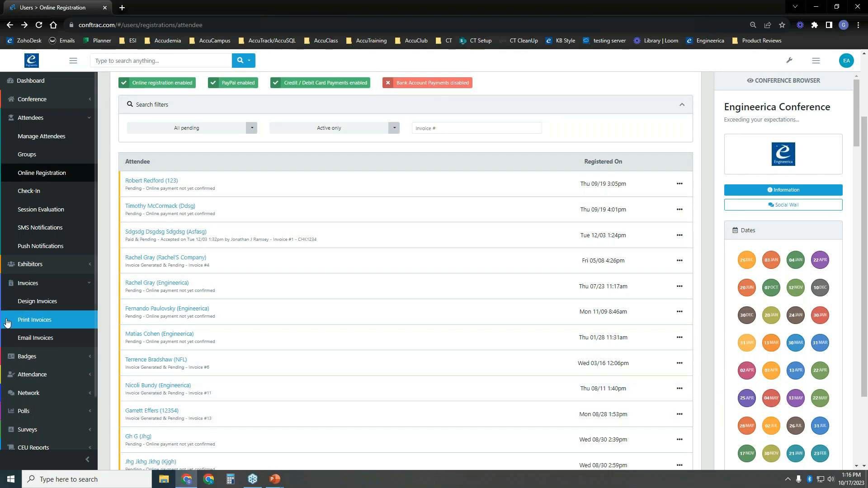
Find the Attendee Invoices Sent and Exhibitor Invoices Sent reports among the data exports.
scroll(49, 327, "down", 1)
left_click(50, 425)
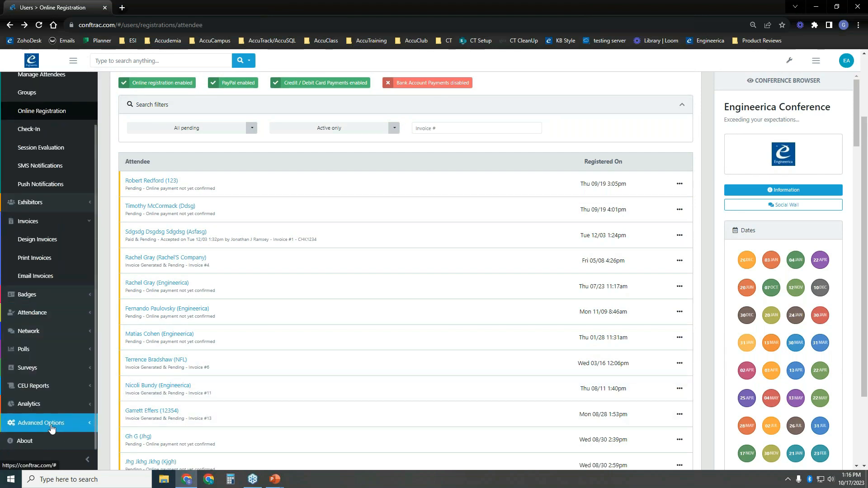
scroll(95, 316, "down", 2)
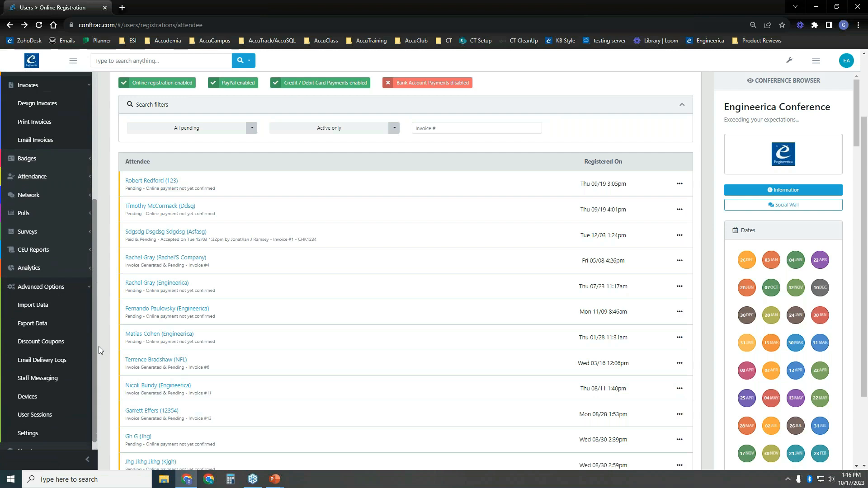
left_click(67, 317)
scroll(226, 306, "down", 10)
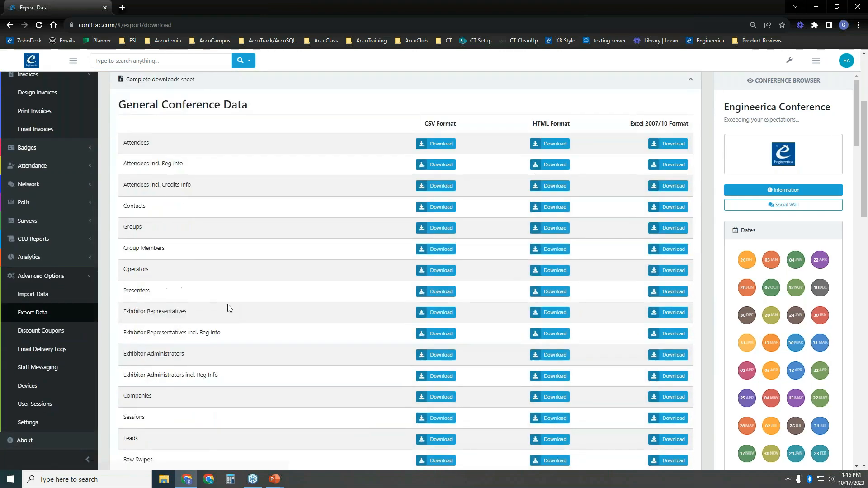
scroll(244, 301, "down", 5)
scroll(181, 262, "up", 2)
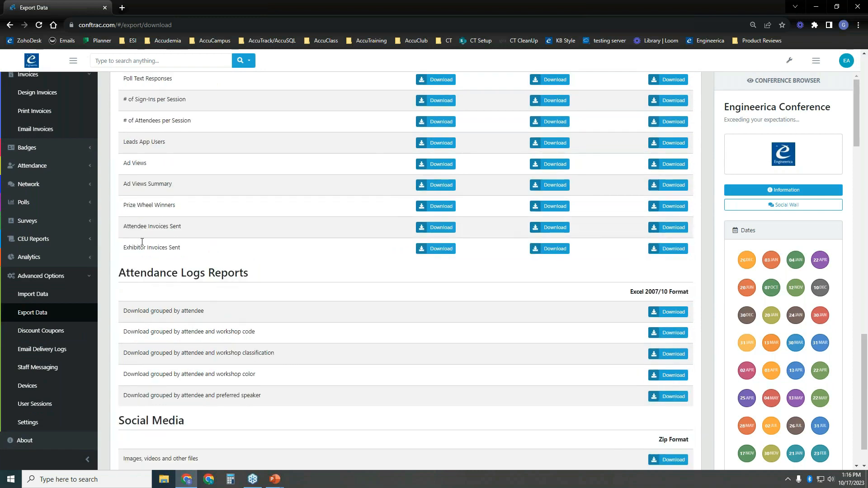
left_click_drag(123, 229, 184, 230)
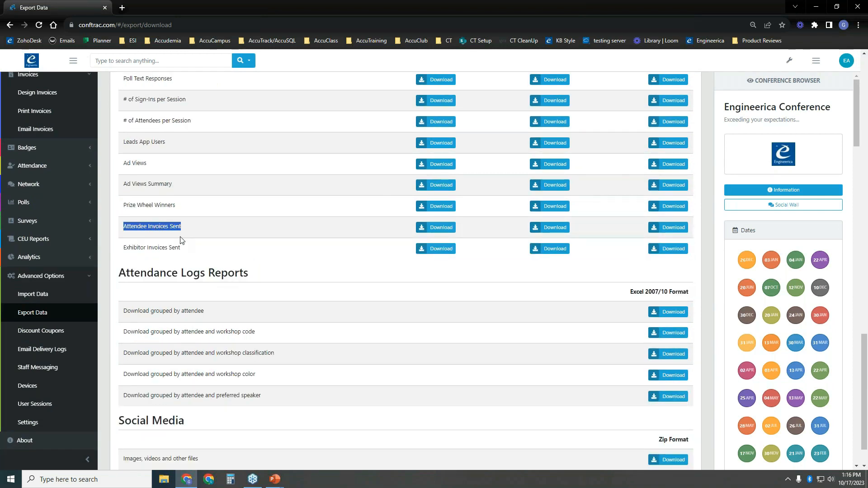
left_click_drag(123, 252, 184, 254)
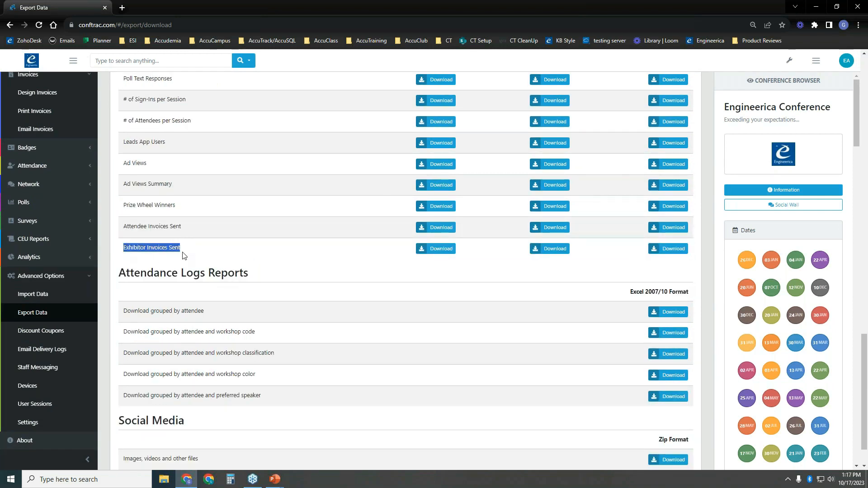
Generate the Attendee Invoices Sent and Exhibitor Invoices Sent reports as HTML files.
left_click(212, 258)
left_click(546, 230)
left_click(548, 249)
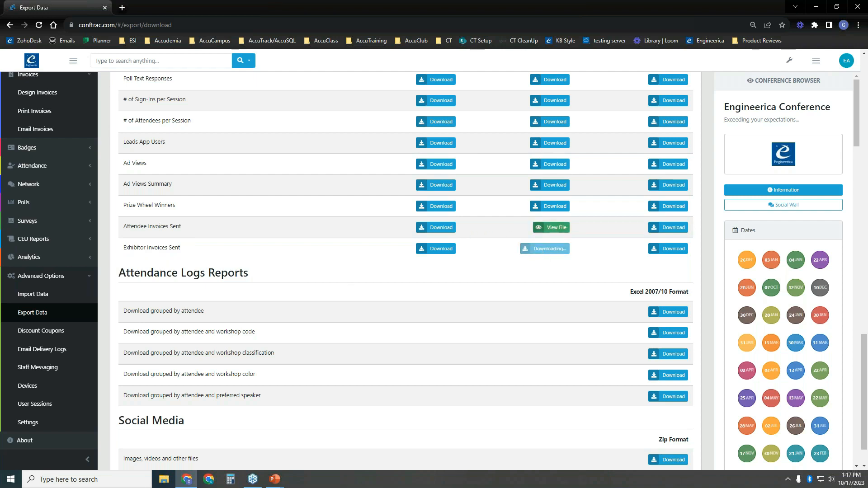
View the generated Attendee Invoices Sent report, examine its invoice records and their status values, and close the report.
left_click(552, 228)
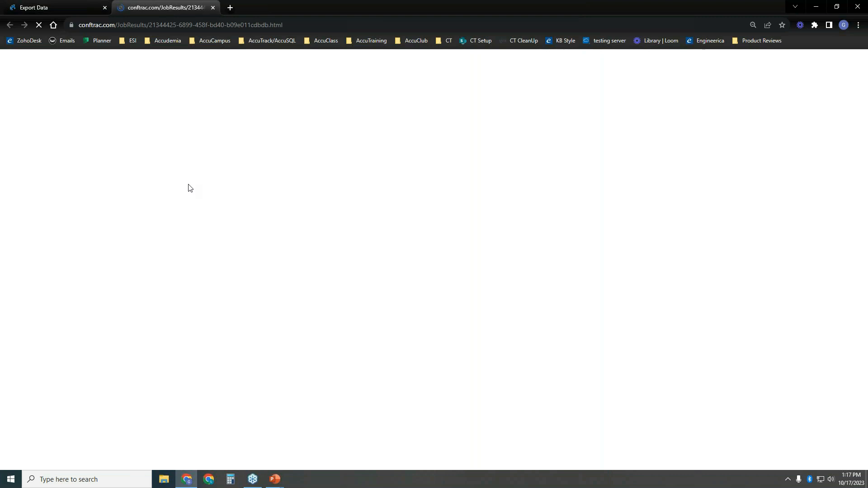
left_click_drag(38, 61, 87, 75)
left_click(86, 76)
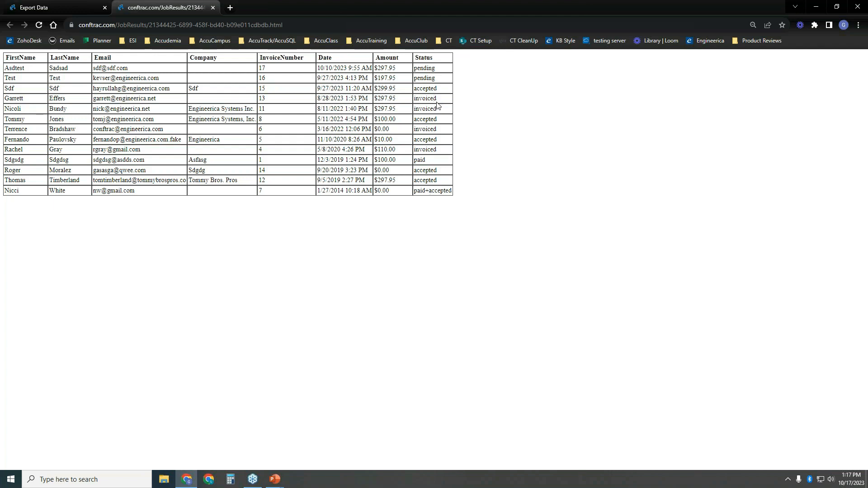
left_click_drag(437, 98, 414, 98)
left_click(431, 118)
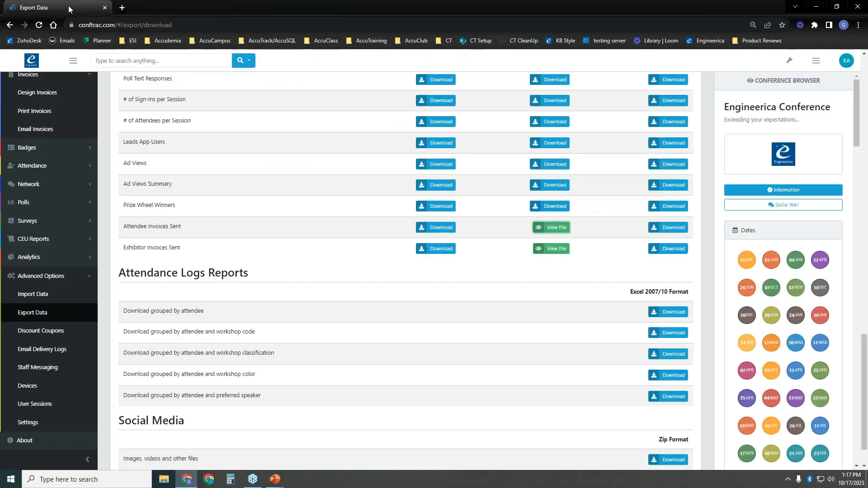
left_click(213, 8)
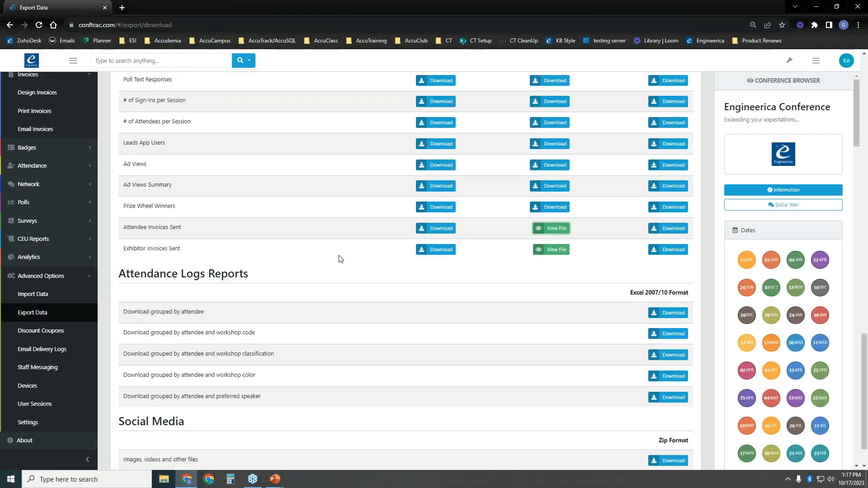
Switch to the running PowerPoint slide show of the invoices presentation.
left_click(274, 479)
left_click(306, 447)
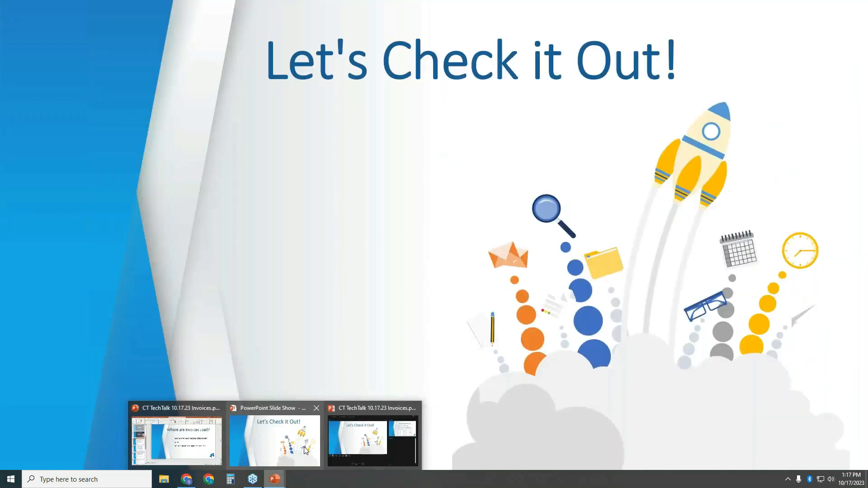